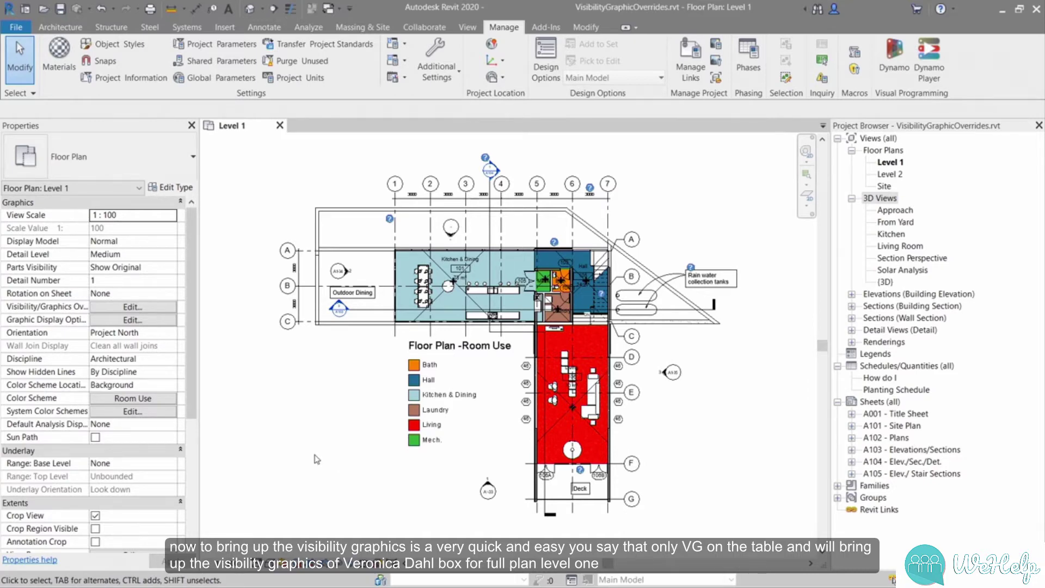
- Open Visibility/Graphic Overrides for Level 1 with VG and expand the Doors category
{"action": "key", "text": "v"}
{"action": "key", "text": "g"}
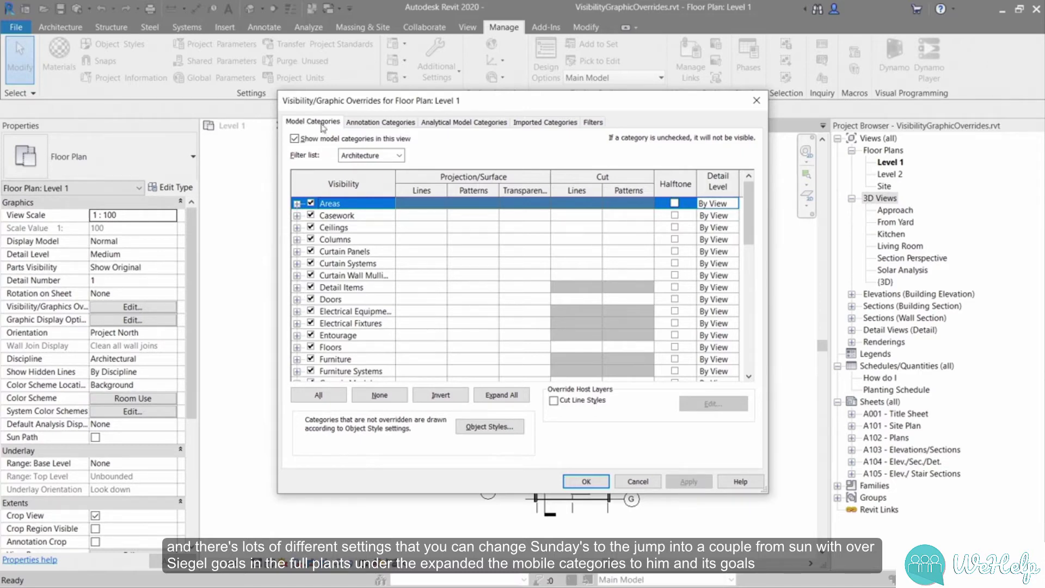
{"action": "left_click", "coordinate": [297, 299]}
{"action": "scroll", "coordinate": [383, 259], "scroll_direction": "down", "scroll_amount": 1}
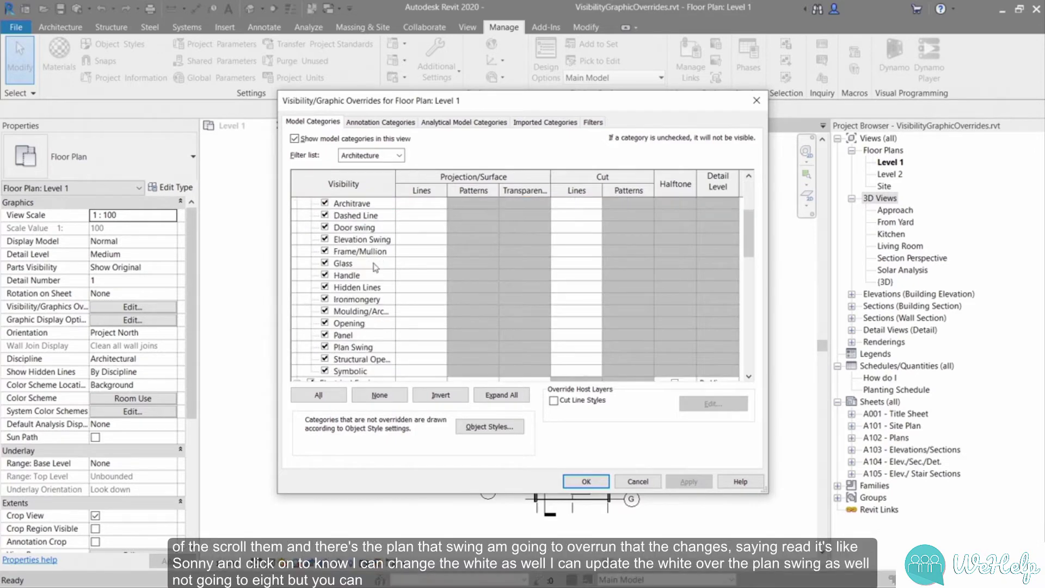
- Override the Doors Plan Swing lines to red, keeping the line weight unchanged, and apply
{"action": "left_click", "coordinate": [419, 348]}
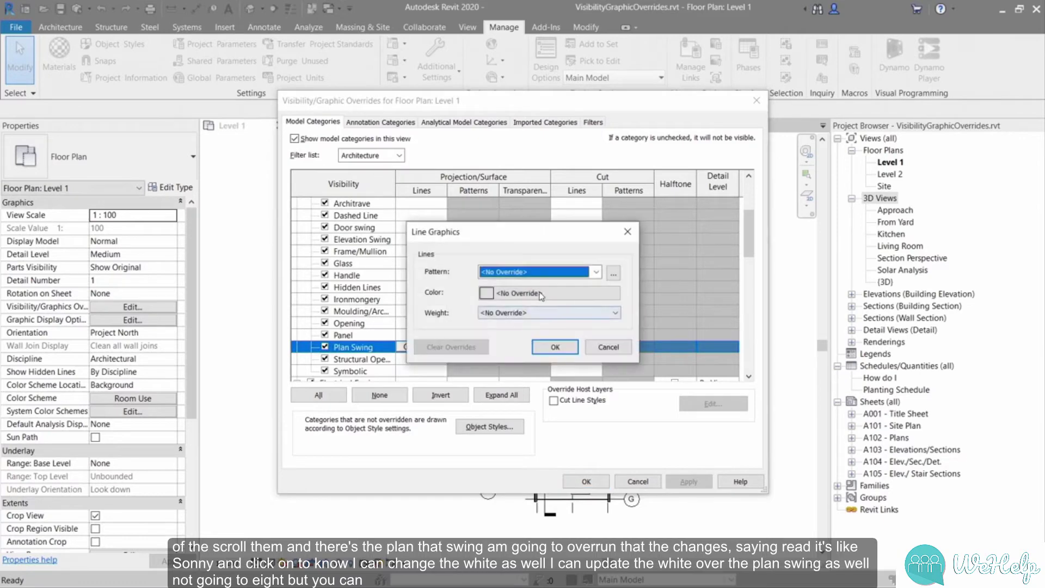
{"action": "left_click", "coordinate": [540, 292]}
{"action": "left_click", "coordinate": [406, 308]}
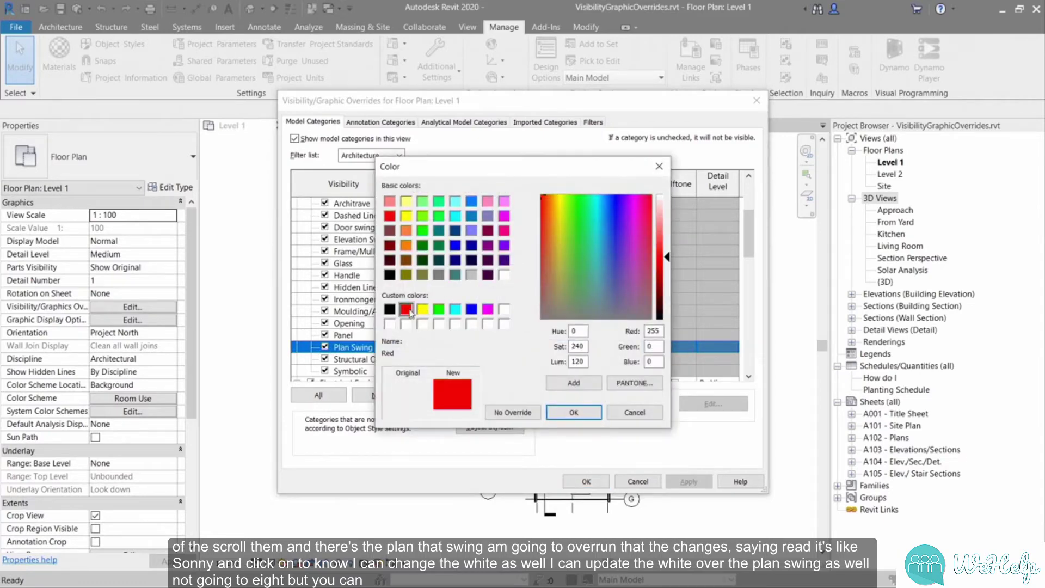
{"action": "left_click", "coordinate": [574, 413]}
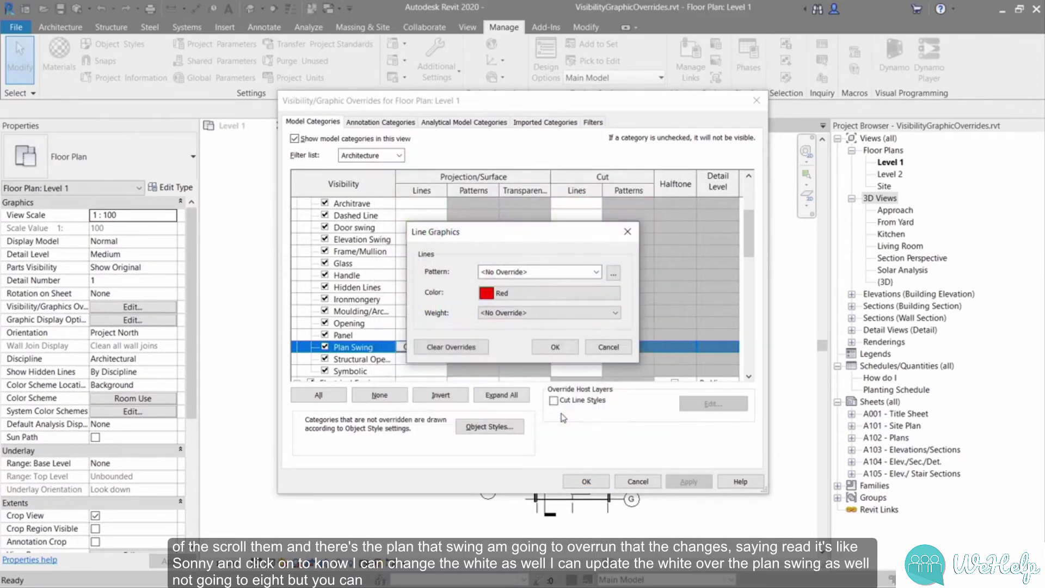
{"action": "left_click", "coordinate": [555, 313]}
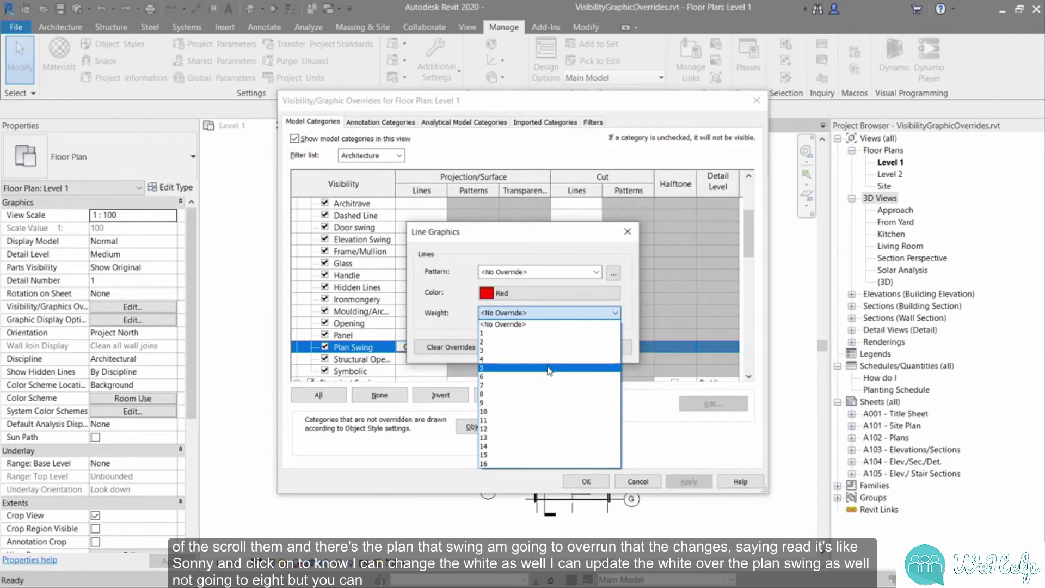
{"action": "key", "text": "Escape"}
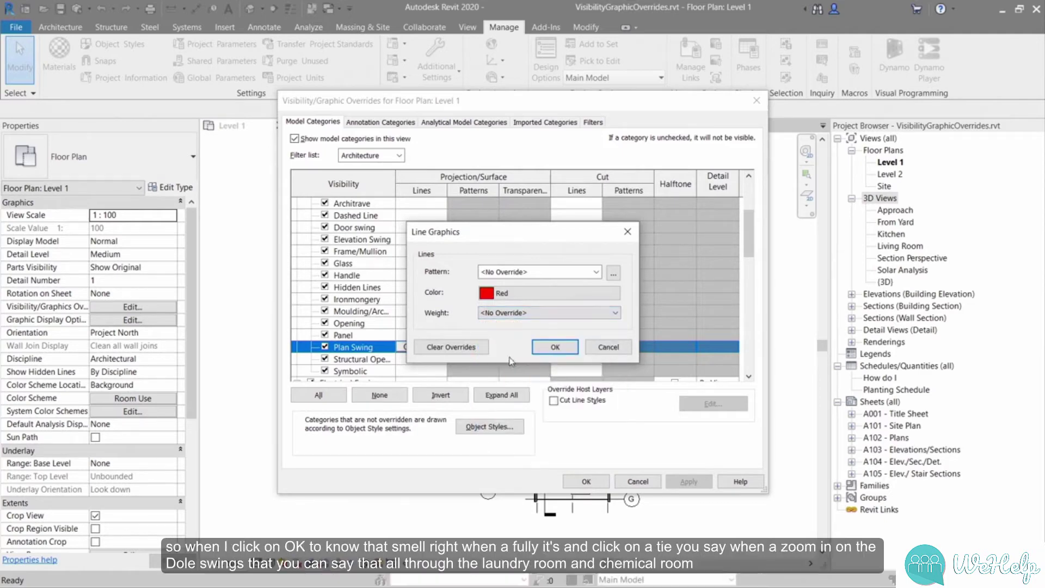
{"action": "left_click", "coordinate": [556, 347]}
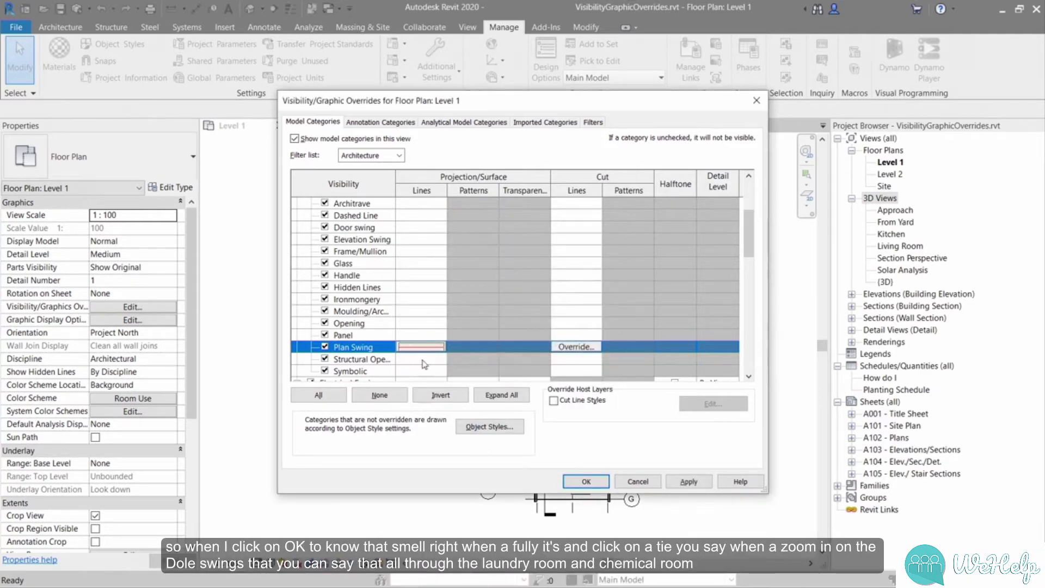
{"action": "left_click", "coordinate": [677, 482]}
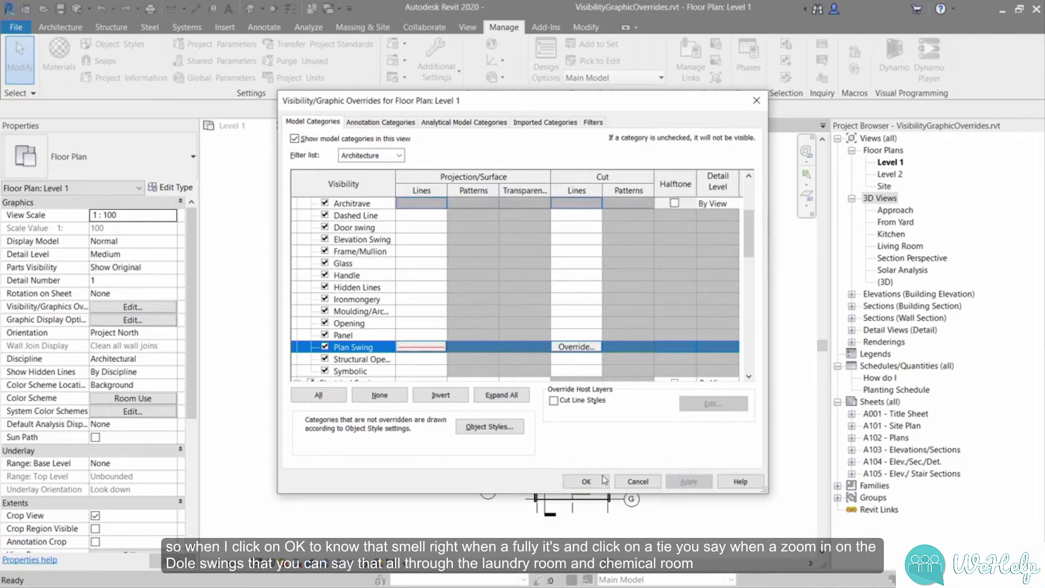
{"action": "left_click", "coordinate": [586, 481]}
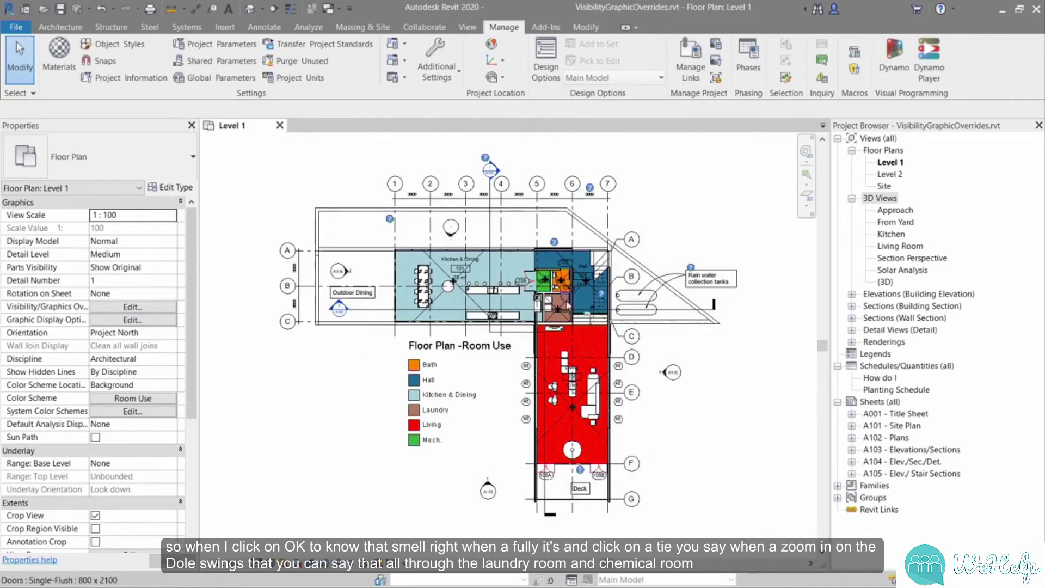
{"action": "scroll", "coordinate": [577, 289], "scroll_direction": "up", "scroll_amount": 2}
{"action": "scroll", "coordinate": [551, 291], "scroll_direction": "up", "scroll_amount": 2}
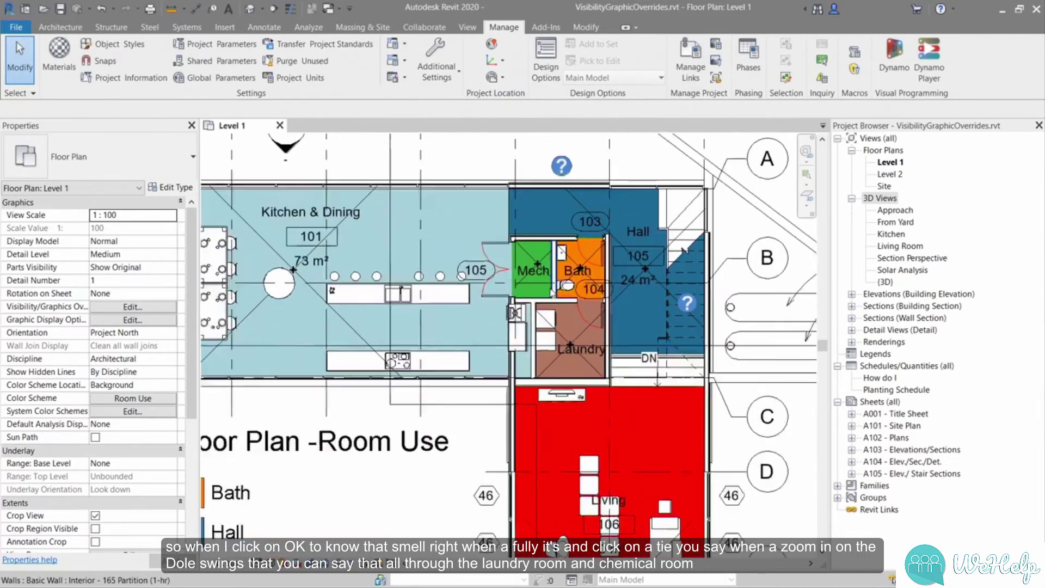
{"action": "scroll", "coordinate": [551, 288], "scroll_direction": "up", "scroll_amount": 1}
{"action": "scroll", "coordinate": [551, 288], "scroll_direction": "up", "scroll_amount": 2}
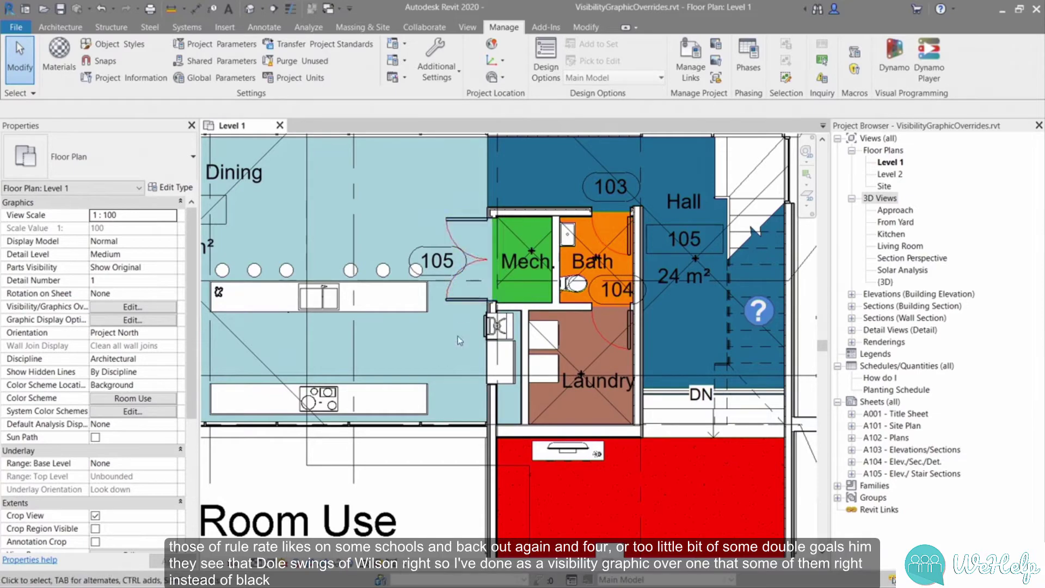
{"action": "scroll", "coordinate": [456, 330], "scroll_direction": "down", "scroll_amount": 3}
{"action": "scroll", "coordinate": [456, 330], "scroll_direction": "down", "scroll_amount": 2}
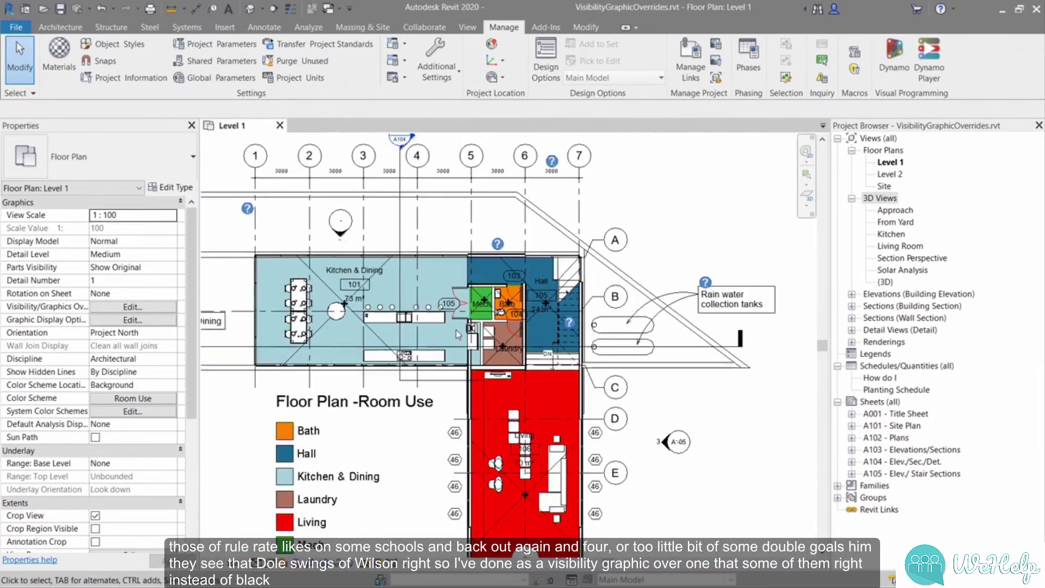
{"action": "middle_click_drag", "start_coordinate": [477, 371], "coordinate": [526, 209]}
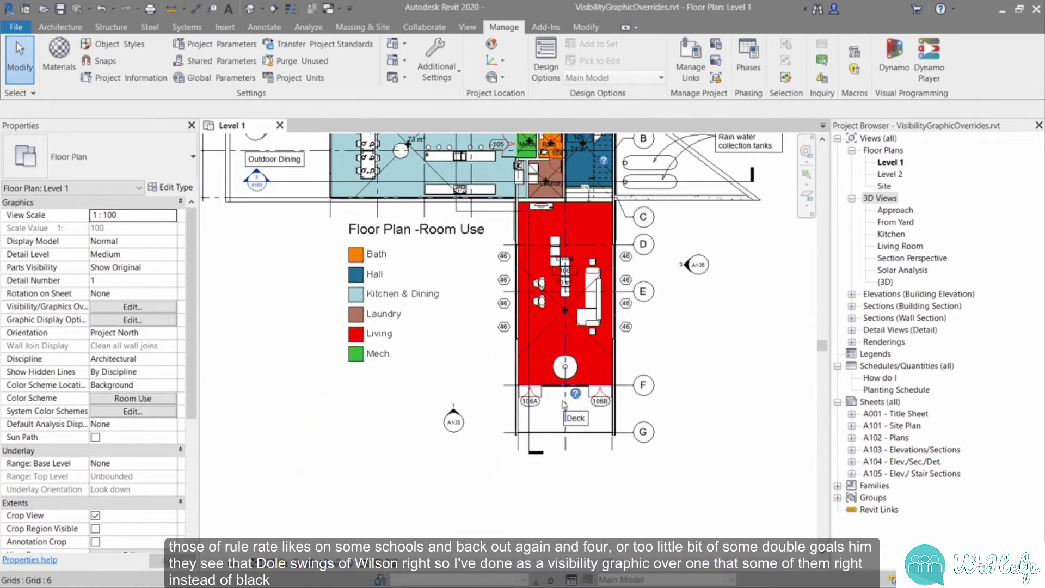
{"action": "scroll", "coordinate": [564, 399], "scroll_direction": "up", "scroll_amount": 3}
{"action": "scroll", "coordinate": [564, 399], "scroll_direction": "up", "scroll_amount": 1}
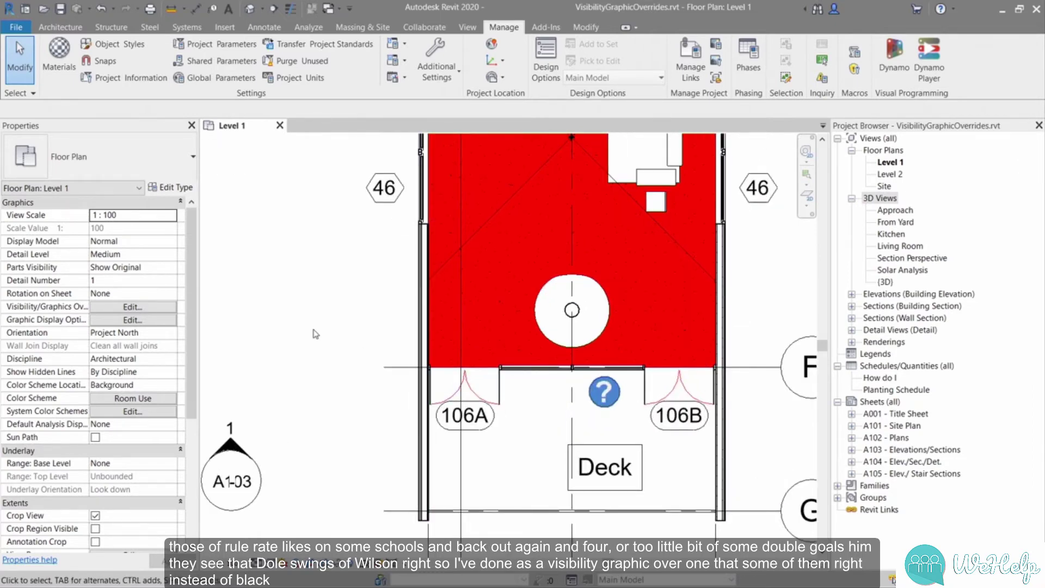
{"action": "scroll", "coordinate": [315, 333], "scroll_direction": "down", "scroll_amount": 1}
{"action": "scroll", "coordinate": [316, 334], "scroll_direction": "down", "scroll_amount": 1}
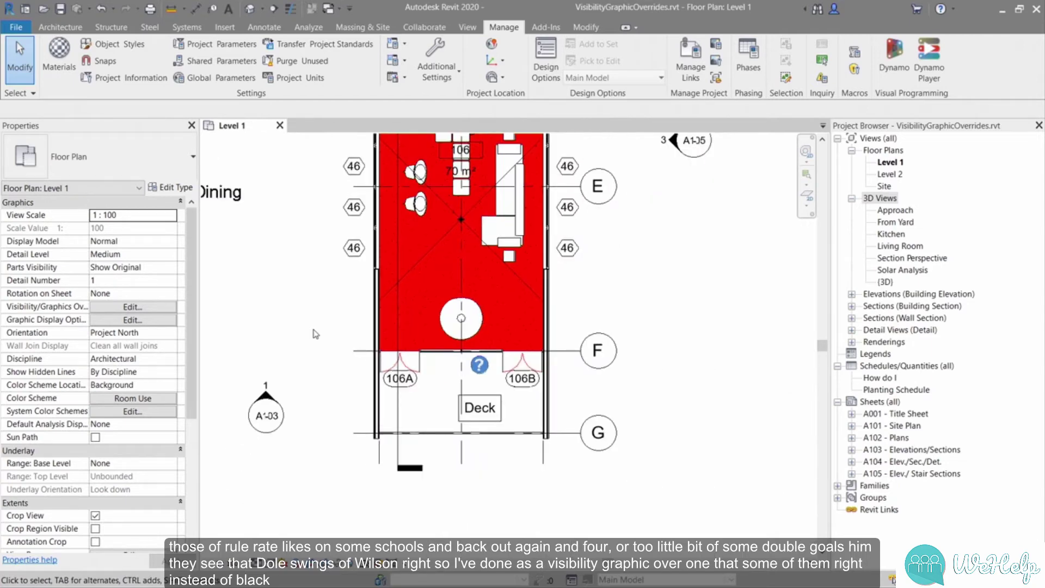
{"action": "middle_click", "coordinate": [306, 267]}
{"action": "middle_click", "coordinate": [305, 266]}
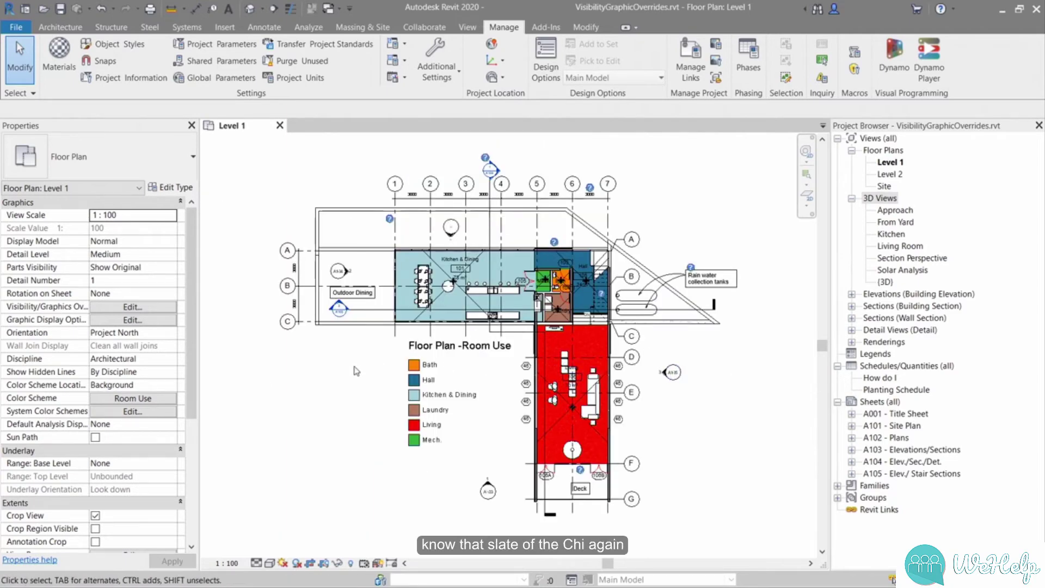
- Reopen VG on Annotation Categories, keep the Architecture filter, and expand Door Tags
{"action": "key", "text": "v"}
{"action": "key", "text": "g"}
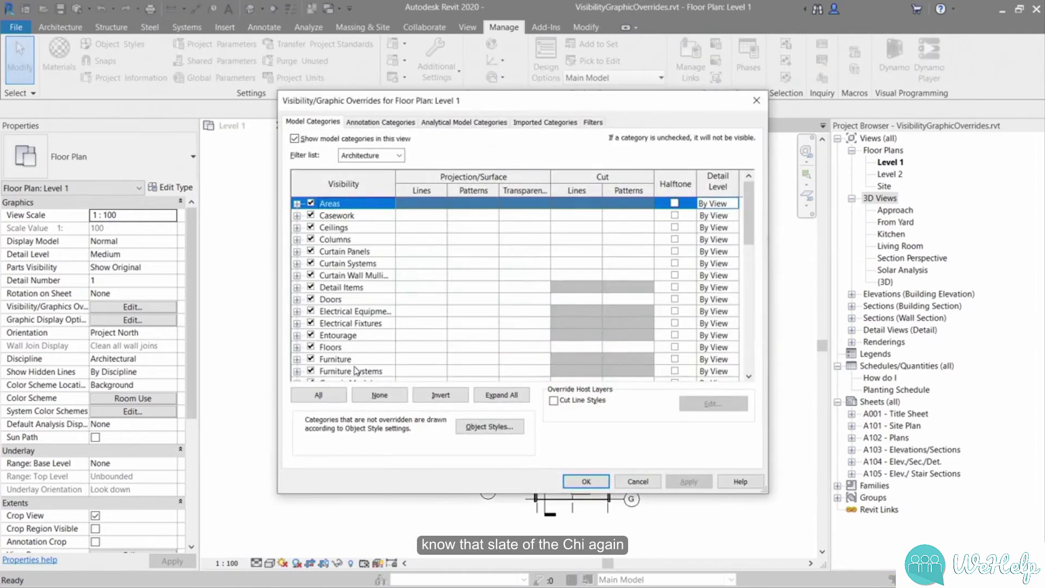
{"action": "left_click", "coordinate": [379, 123]}
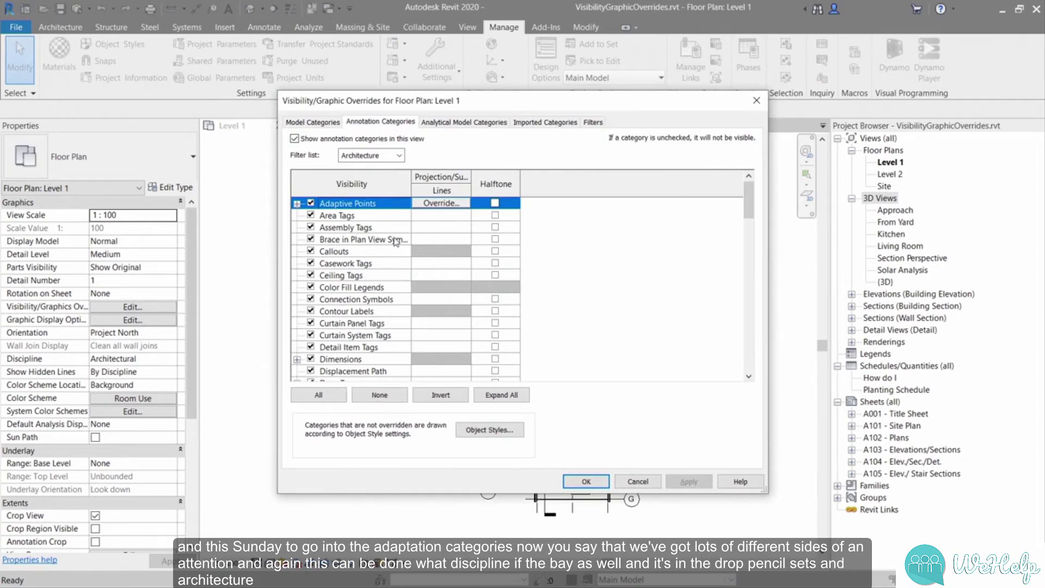
{"action": "left_click", "coordinate": [399, 156]}
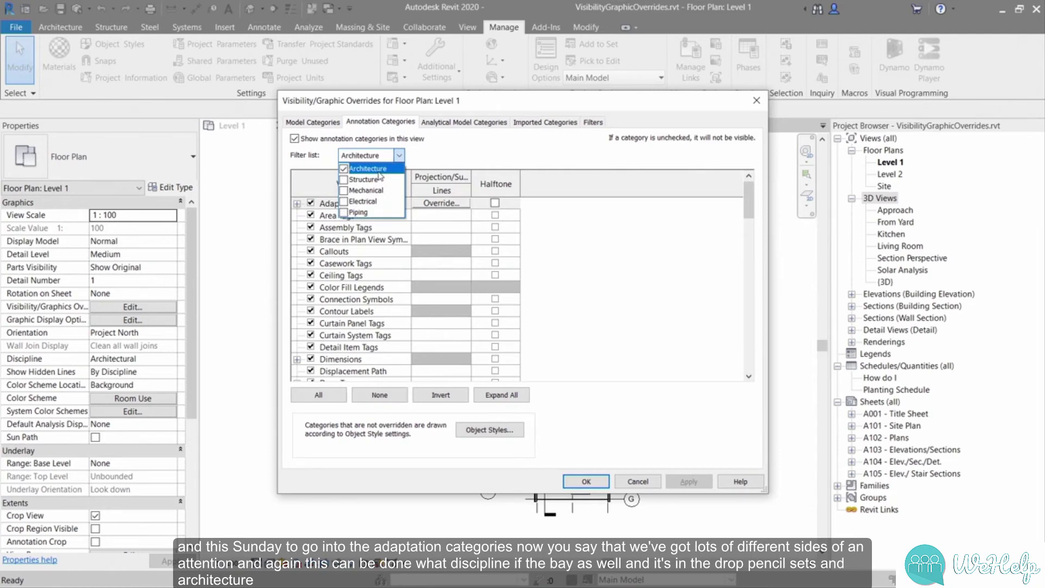
{"action": "left_click", "coordinate": [465, 156]}
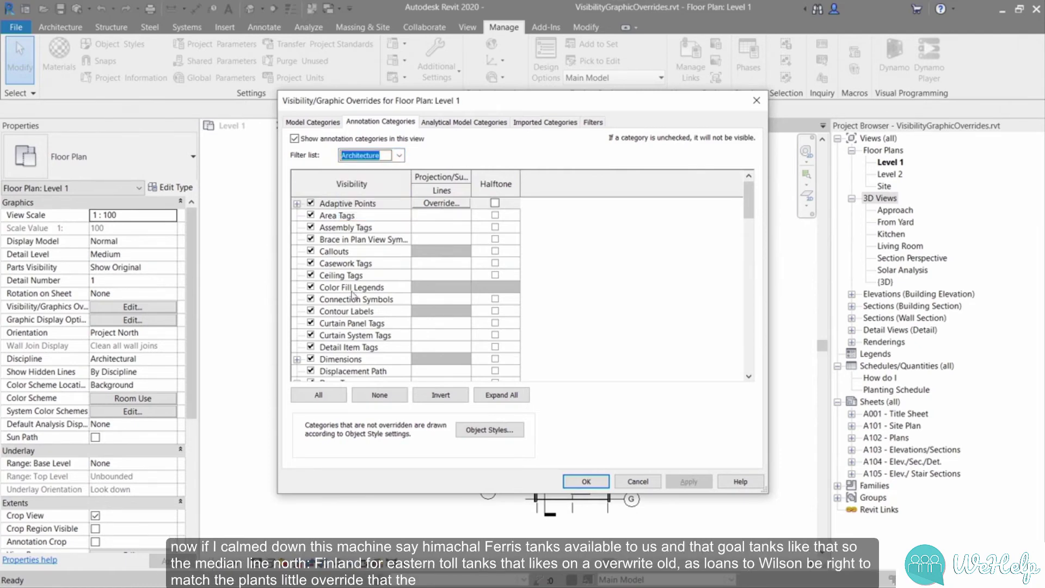
{"action": "scroll", "coordinate": [351, 303], "scroll_direction": "down", "scroll_amount": 2}
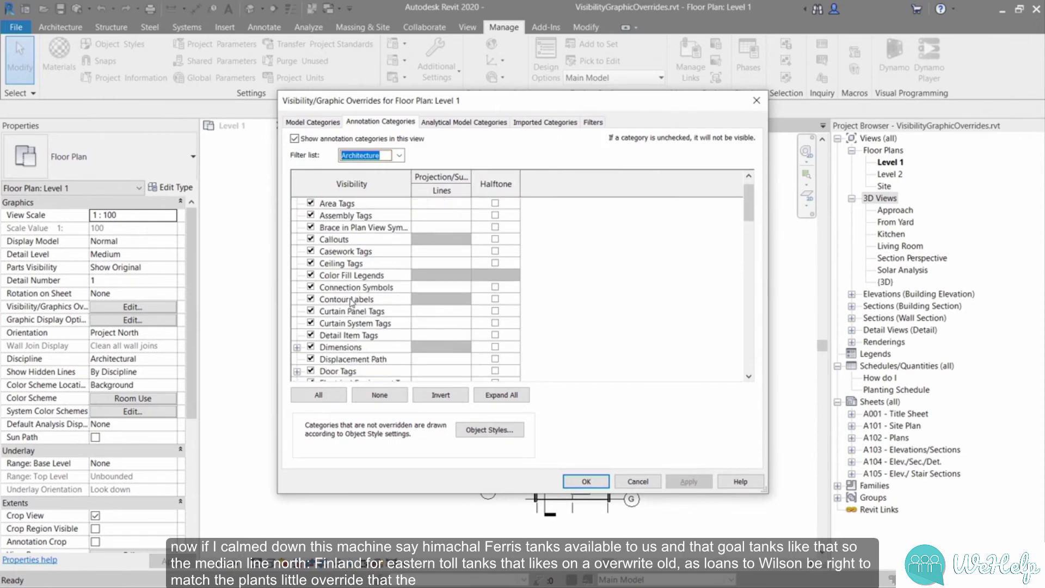
{"action": "scroll", "coordinate": [351, 302], "scroll_direction": "down", "scroll_amount": 1}
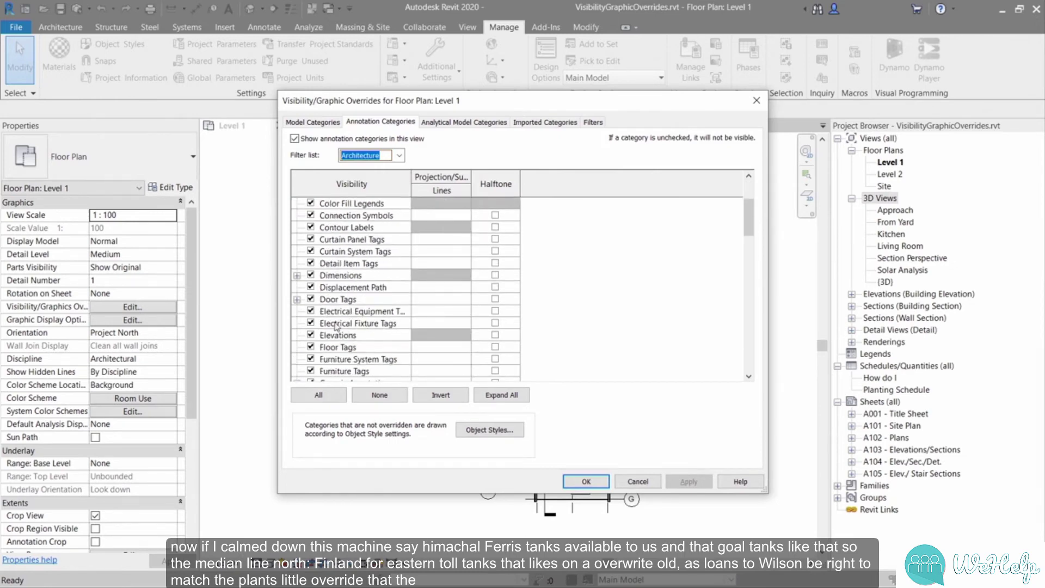
{"action": "left_click", "coordinate": [297, 299]}
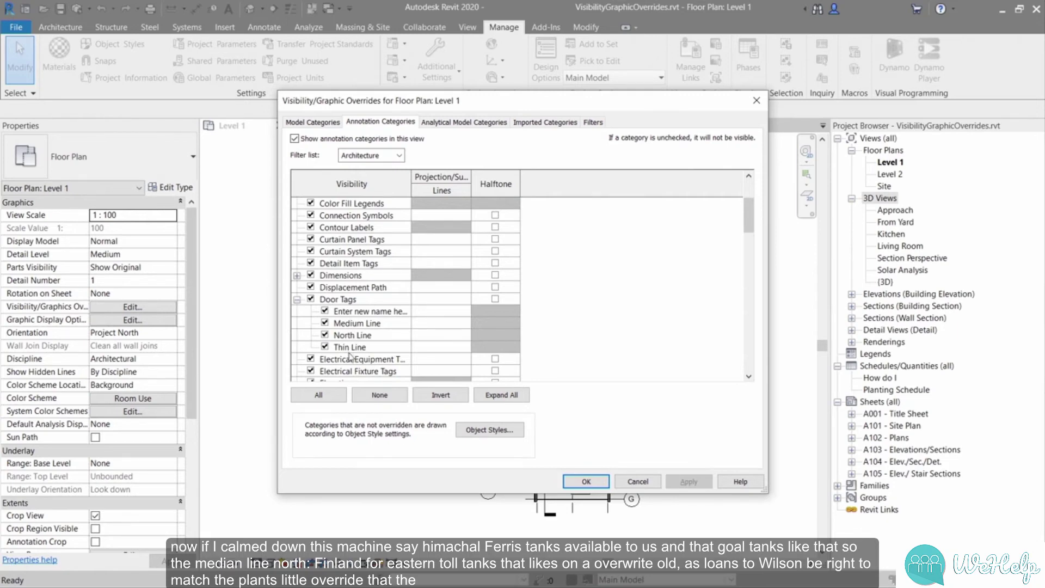
- Override the Door Tags projection lines to red and apply it to the Level 1 plan
{"action": "left_click", "coordinate": [444, 301]}
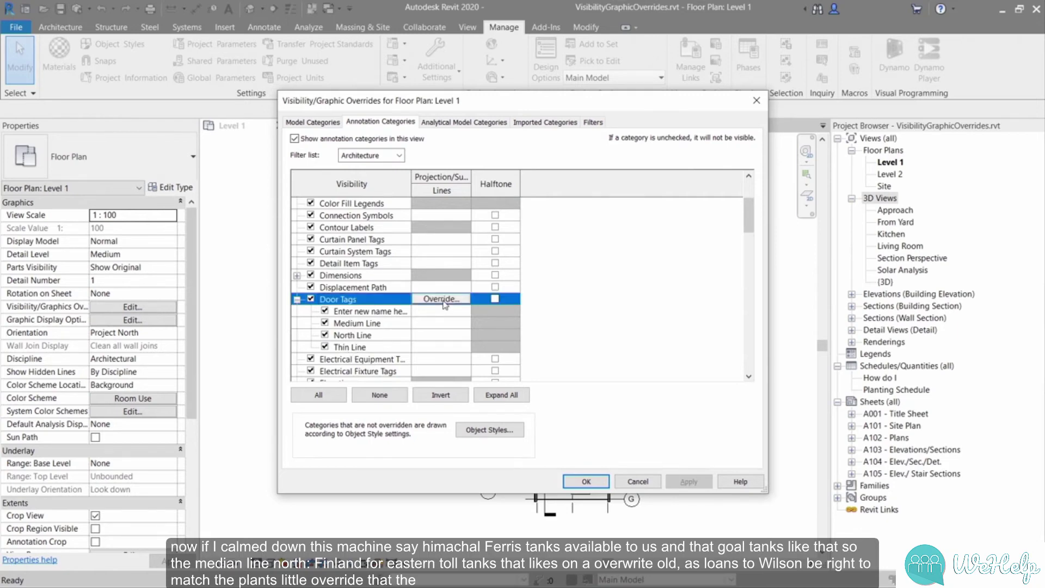
{"action": "left_click", "coordinate": [442, 299]}
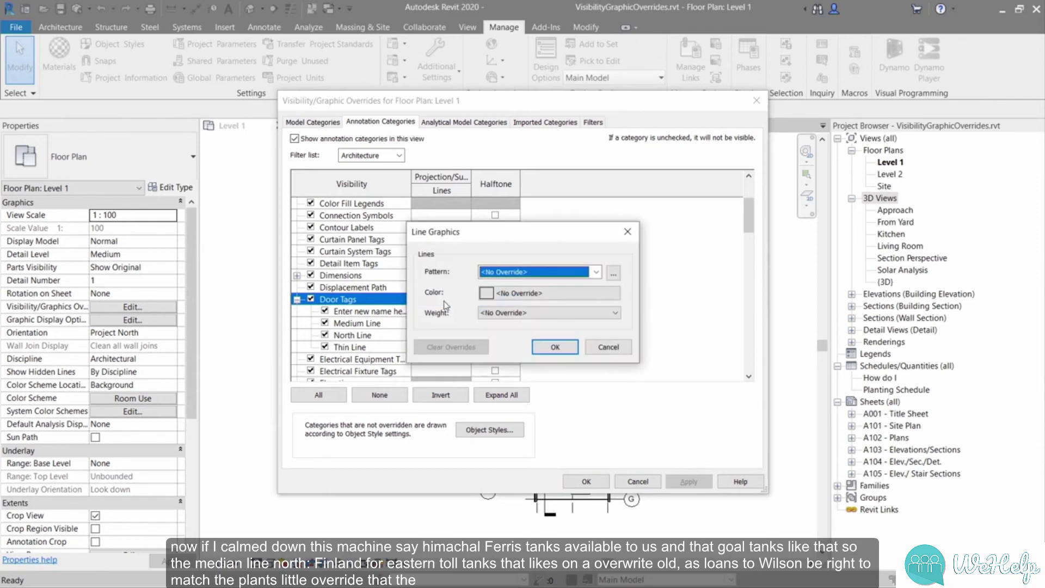
{"action": "left_click", "coordinate": [518, 296]}
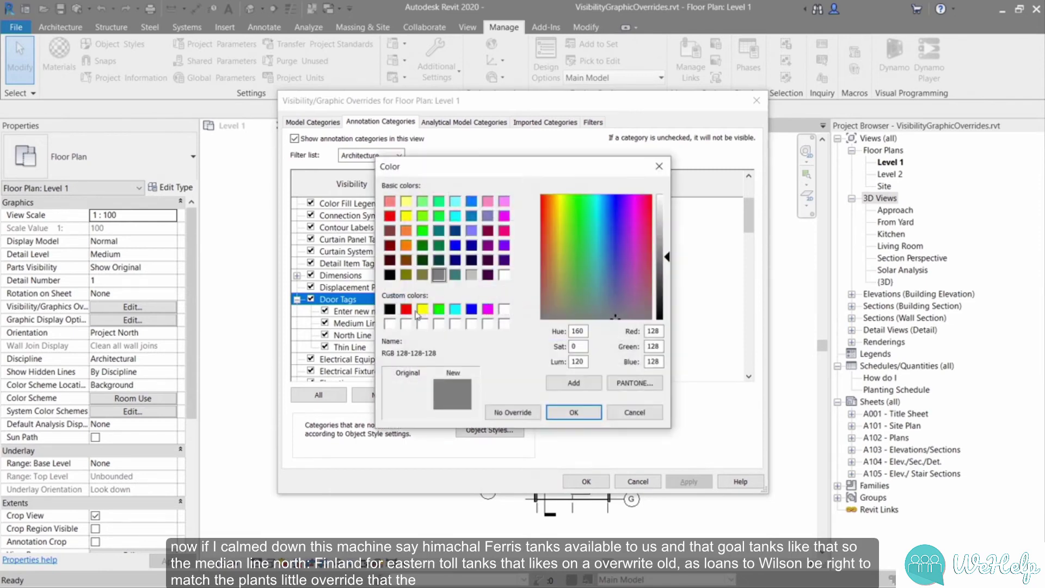
{"action": "left_click", "coordinate": [408, 310]}
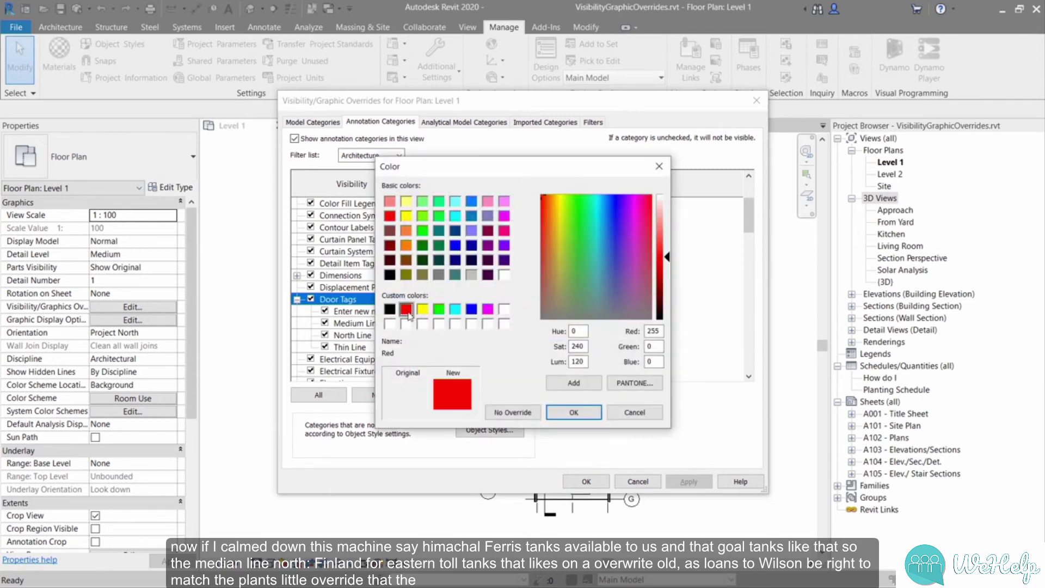
{"action": "left_click", "coordinate": [574, 412]}
{"action": "left_click", "coordinate": [569, 348]}
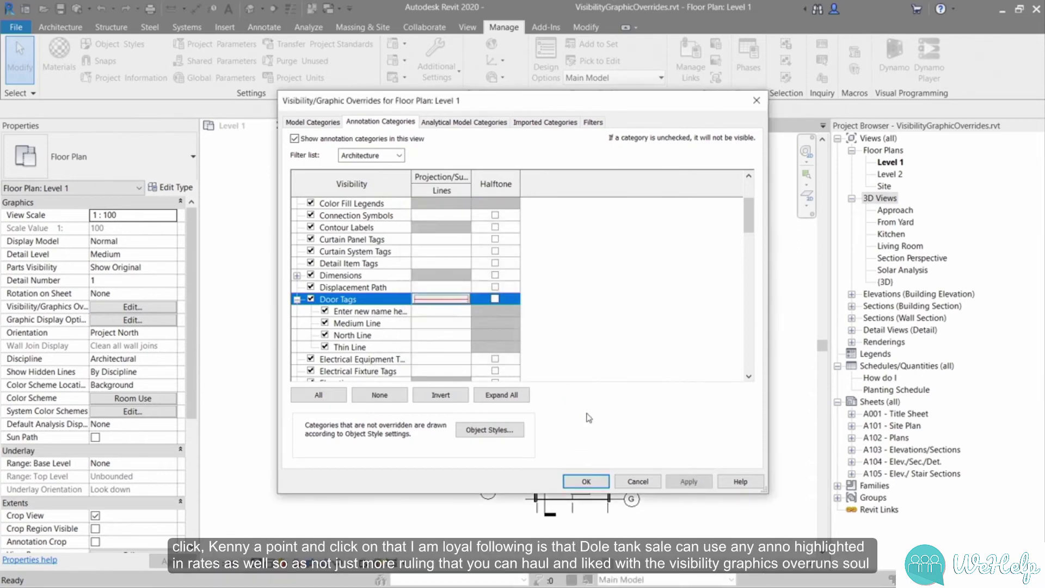
{"action": "left_click", "coordinate": [689, 482]}
{"action": "left_click", "coordinate": [586, 482]}
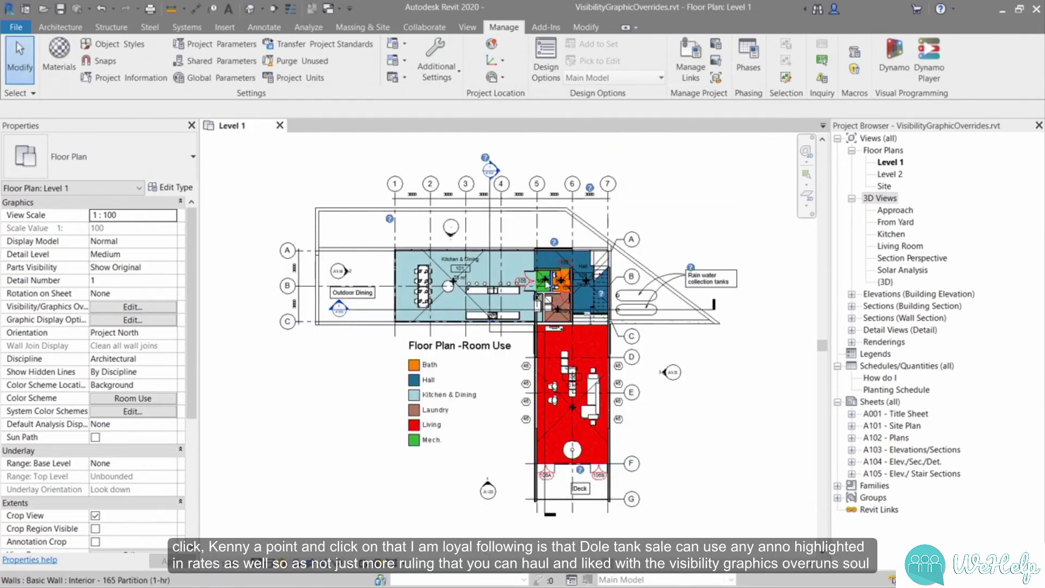
{"action": "scroll", "coordinate": [546, 283], "scroll_direction": "up", "scroll_amount": 1}
{"action": "scroll", "coordinate": [546, 284], "scroll_direction": "up", "scroll_amount": 1}
{"action": "scroll", "coordinate": [546, 284], "scroll_direction": "up", "scroll_amount": 1}
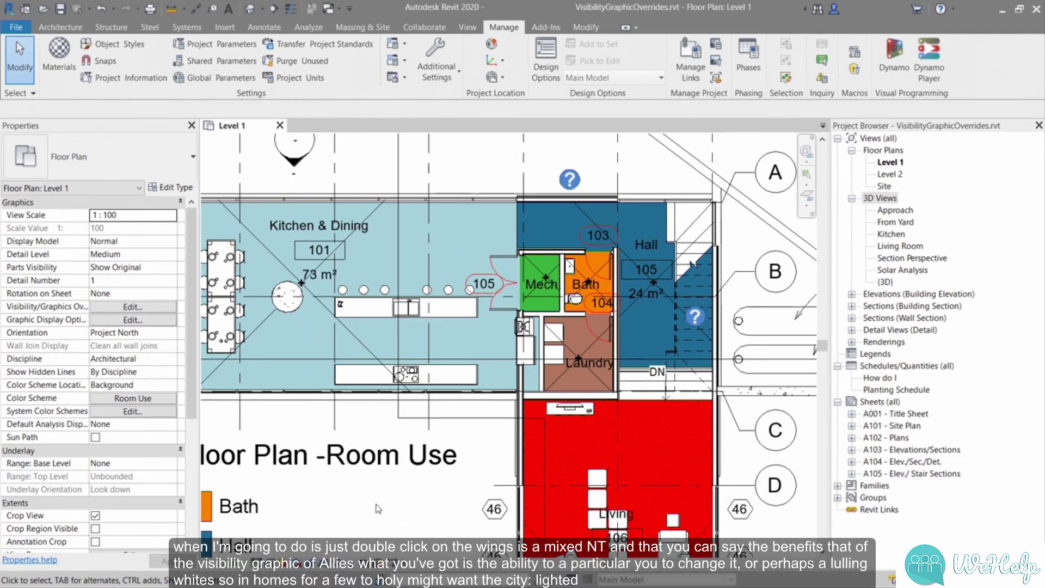
{"action": "key", "text": "z"}
{"action": "key", "text": "f"}
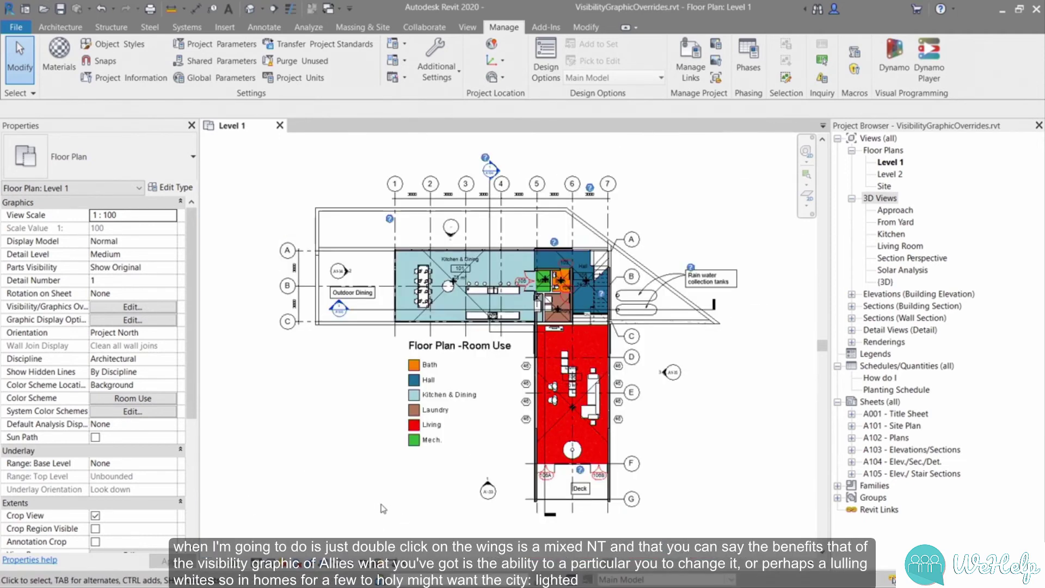